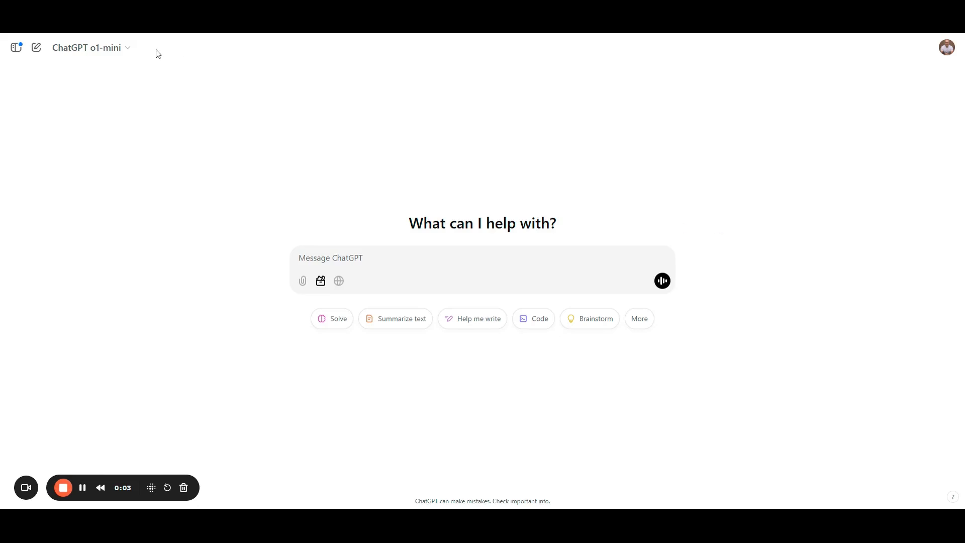
- Switch ChatGPT to the GPT-4o with scheduled tasks model
click(128, 52)
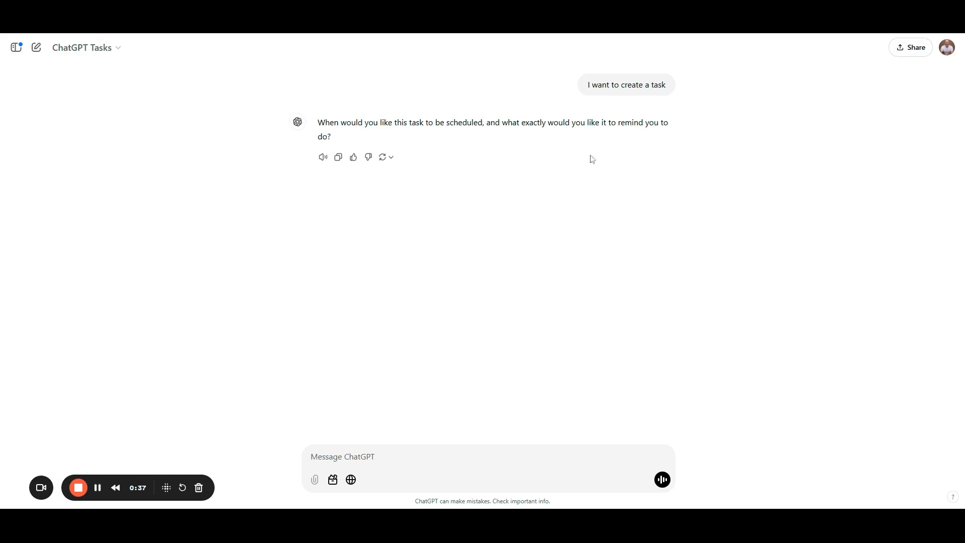
- Rate the reply helpful and paste the daily 5:00 am EST novella-chapter task prompt with its outline
click(354, 157)
key(ctrl+v)
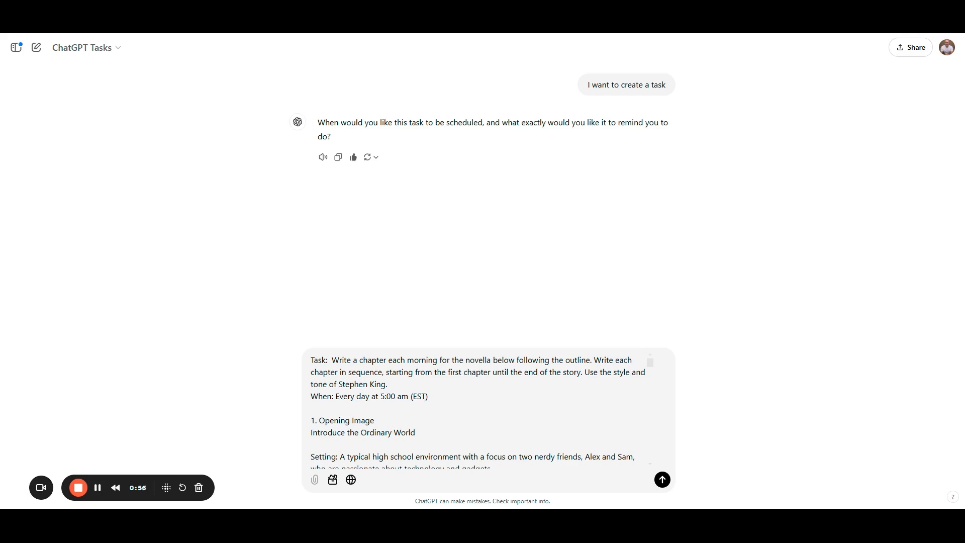
scroll(477, 407, down, 5)
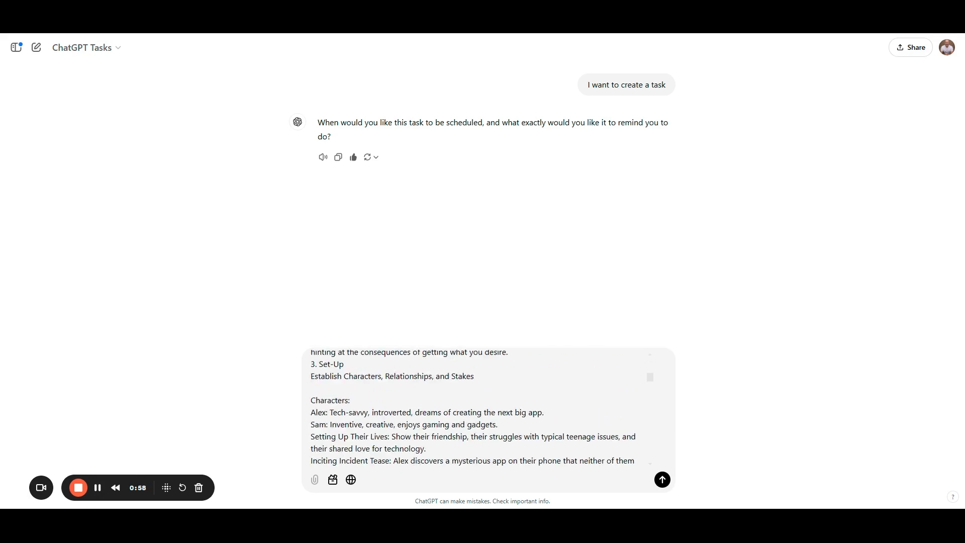
scroll(477, 409, up, 5)
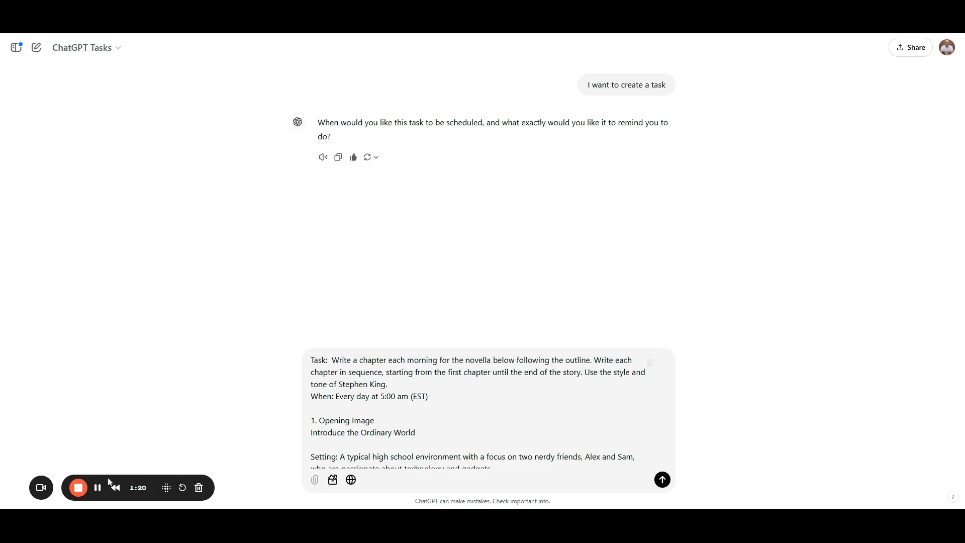
- Send the daily novella-chapter task request
click(661, 480)
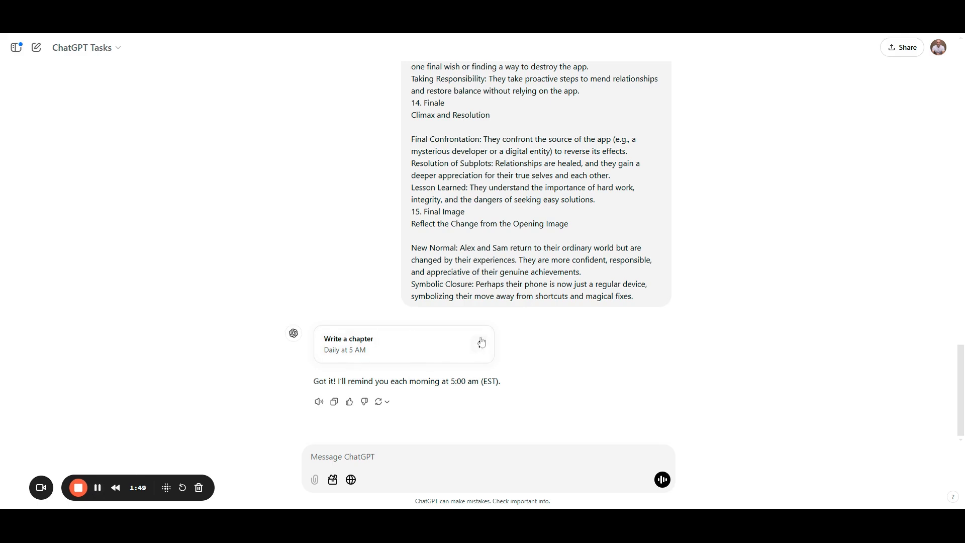
- Rename the task to 'Write a chapter of a story', keeping Daily at 5:00 AM, and save it
click(480, 346)
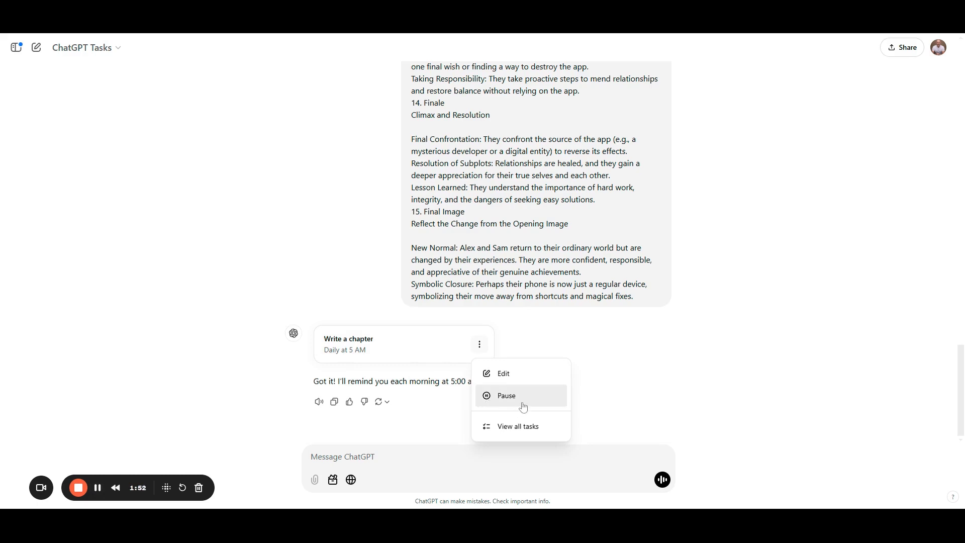
click(498, 379)
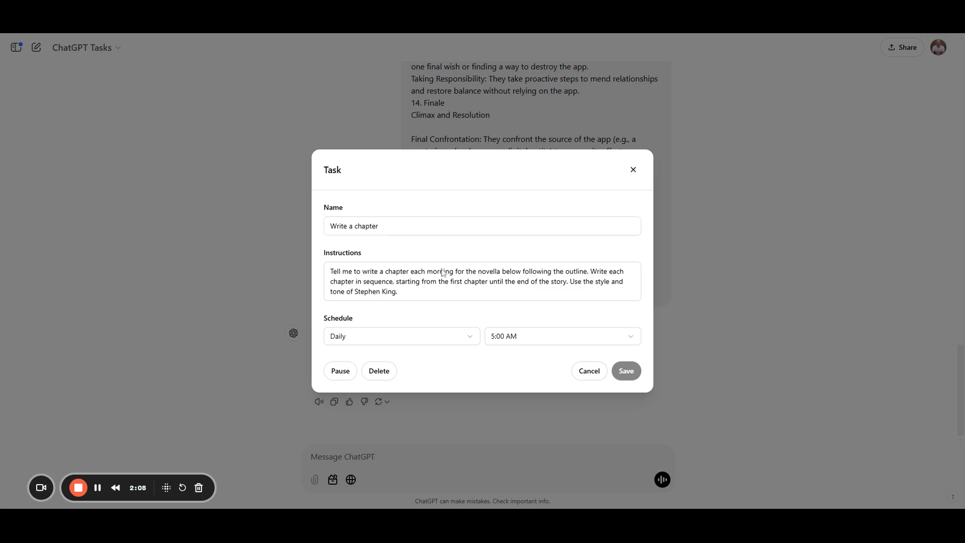
text(of a story)
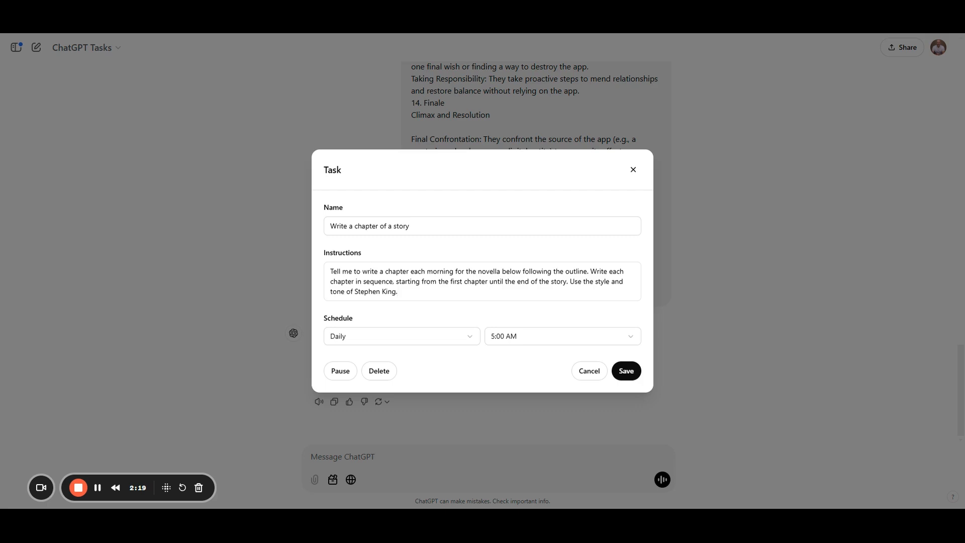
click(475, 334)
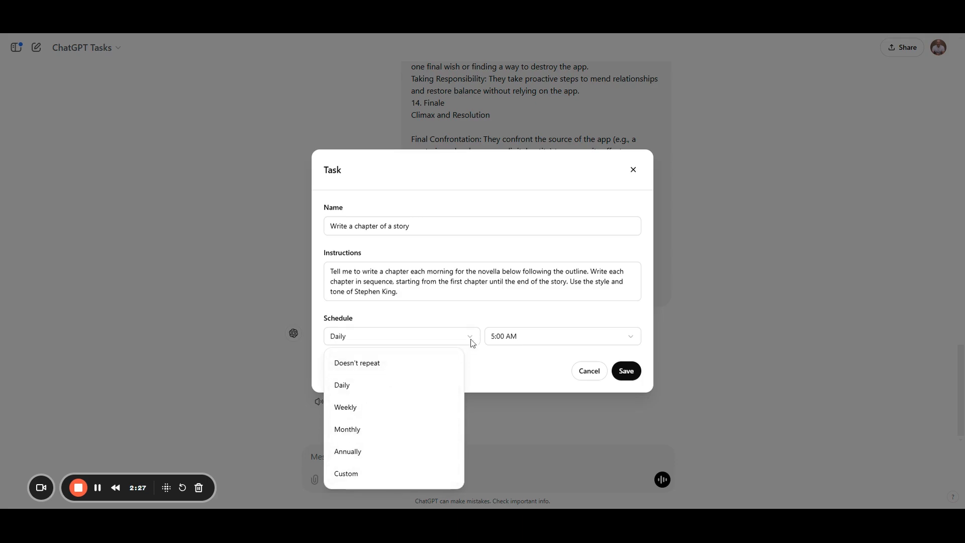
key(Escape)
click(630, 335)
click(630, 336)
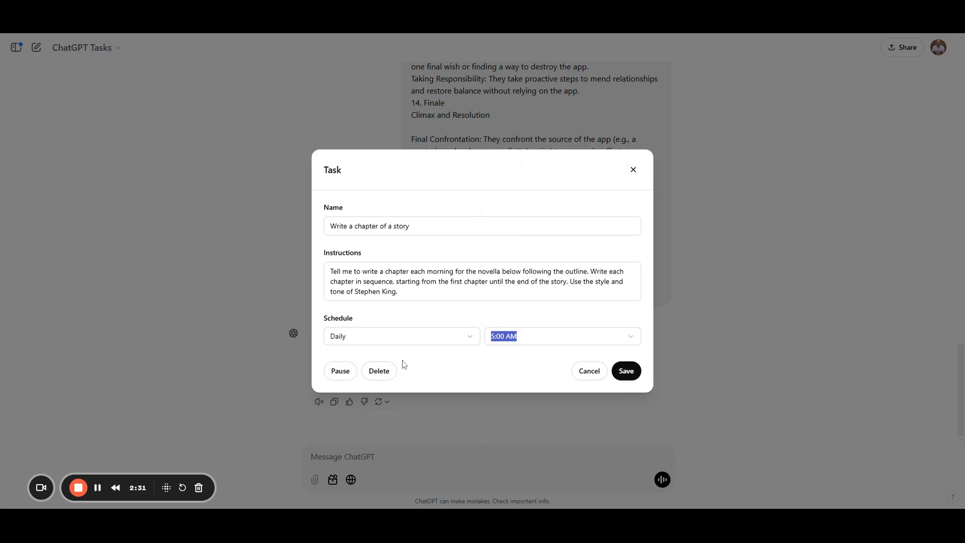
click(628, 378)
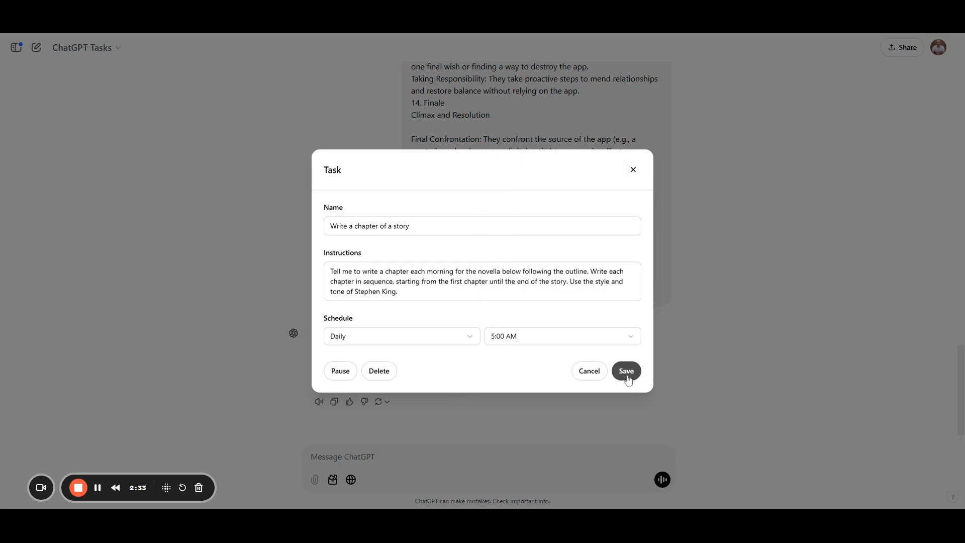
click(627, 379)
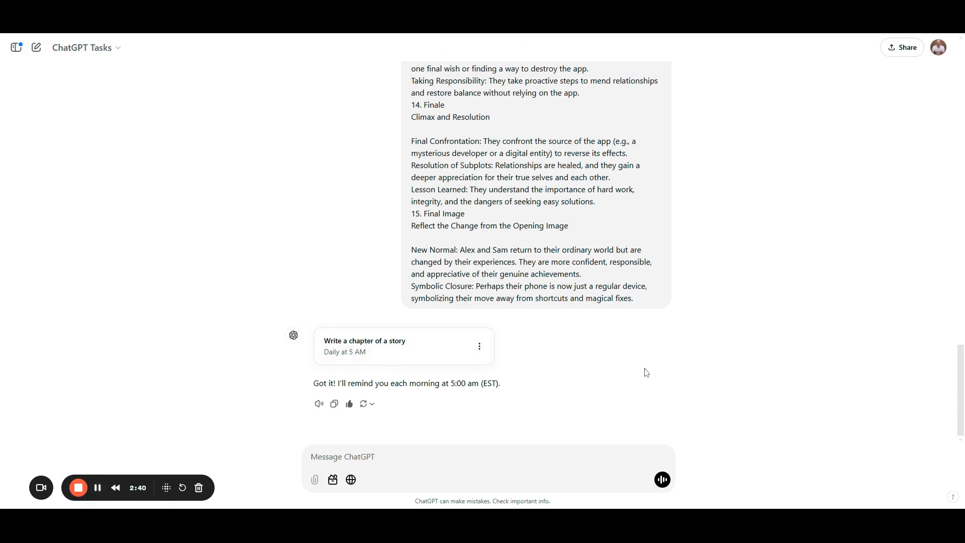
- Review the renamed task in the all-tasks list, then bring up the account menu in a new chat
click(480, 346)
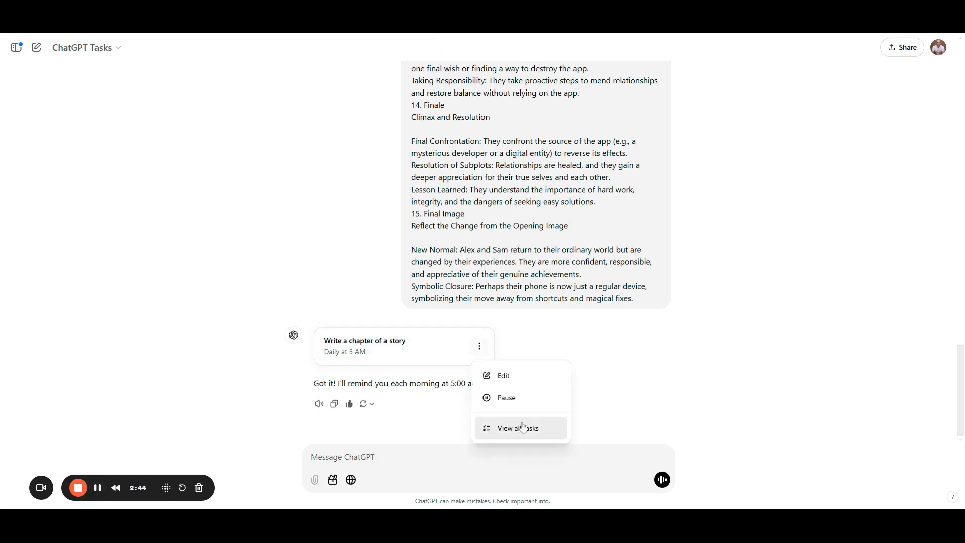
click(520, 427)
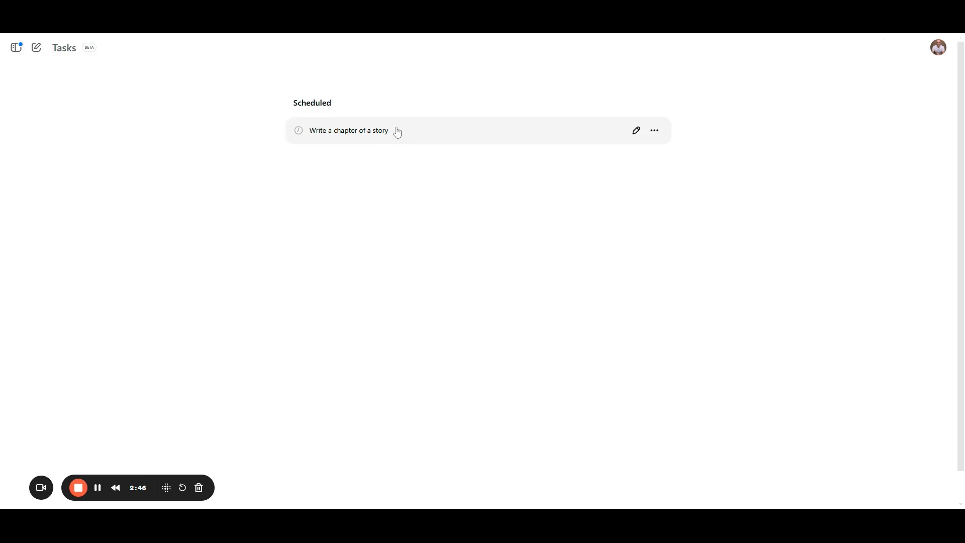
click(637, 131)
click(634, 170)
click(654, 131)
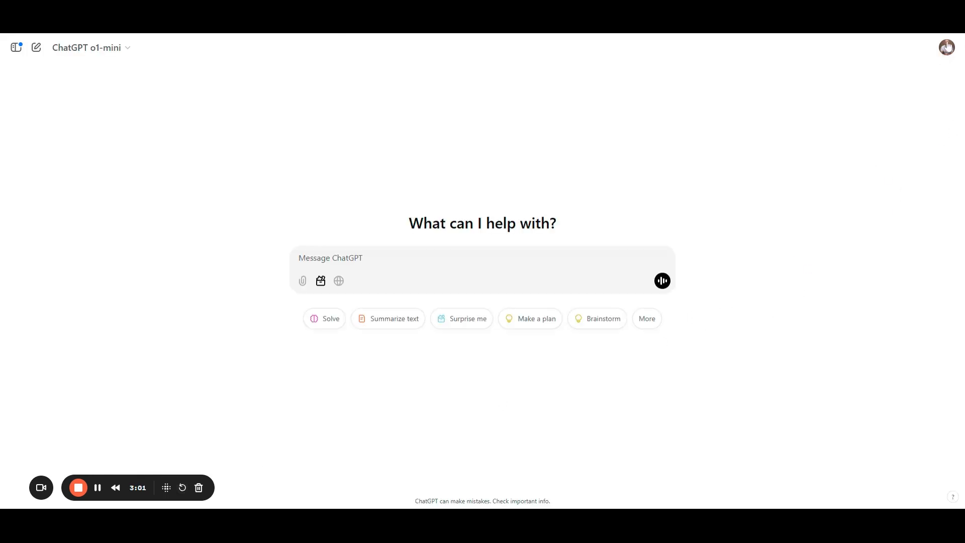
click(947, 47)
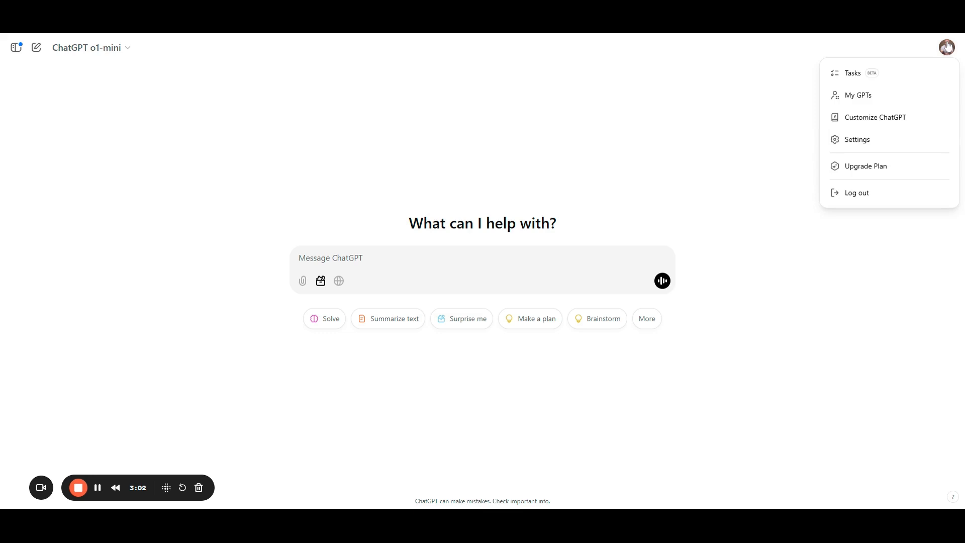
- Go to the Tasks page from the account menu
click(855, 79)
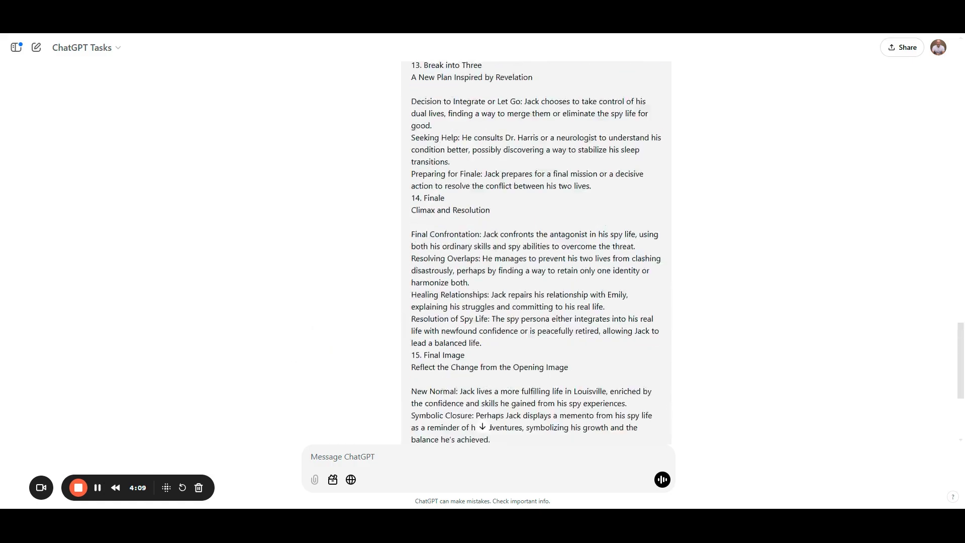
- Scroll through the hourly novel-writing chat from the outline down to its 'Write a chapter' task card
scroll(539, 371, up, 15)
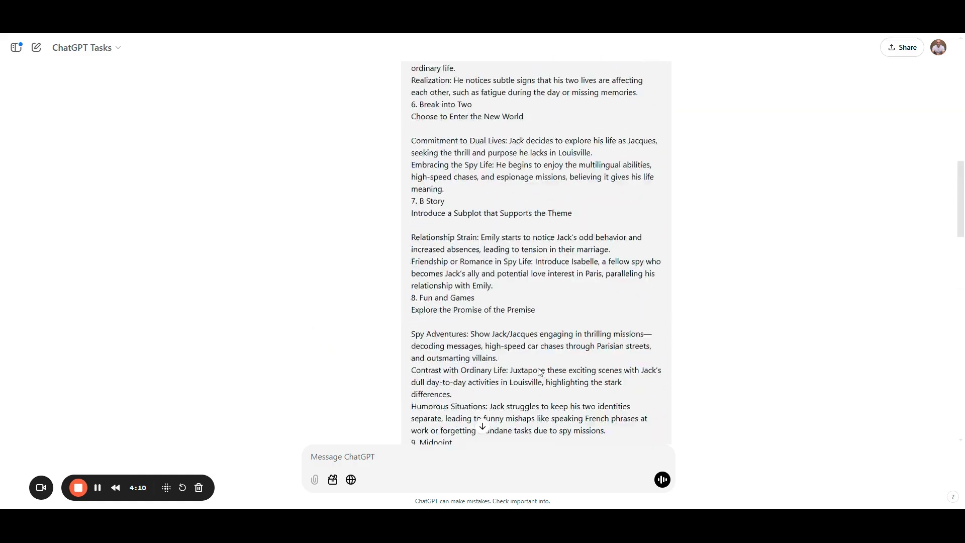
scroll(540, 371, up, 18)
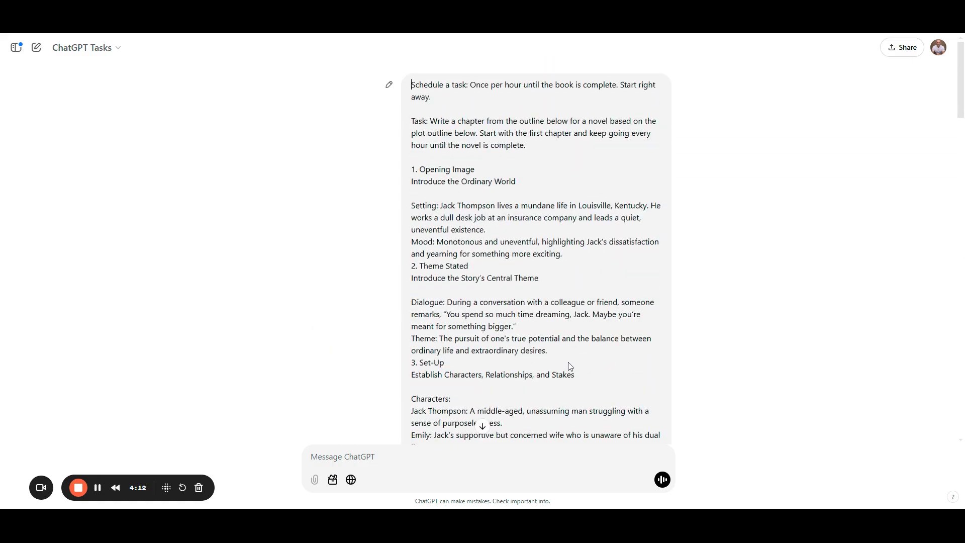
scroll(538, 173, down, 1)
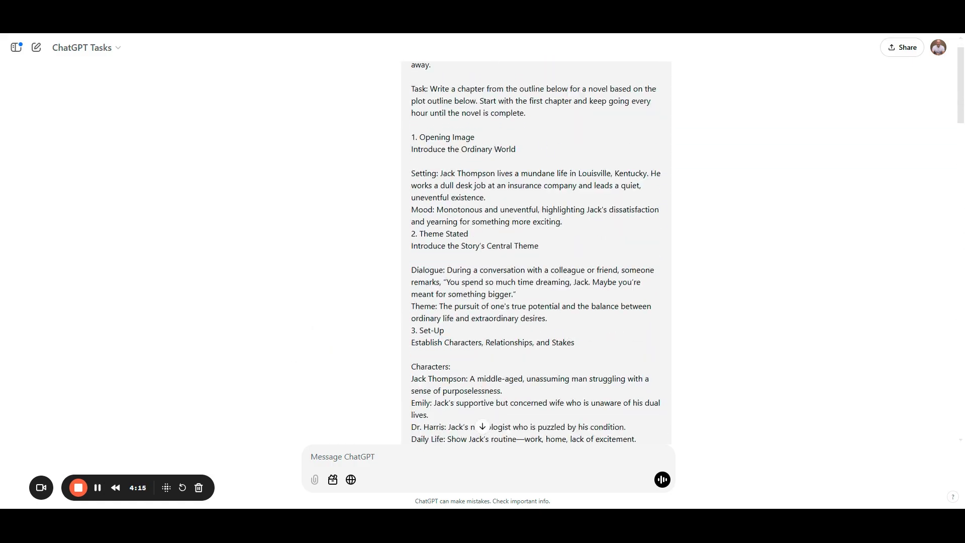
scroll(495, 308, down, 20)
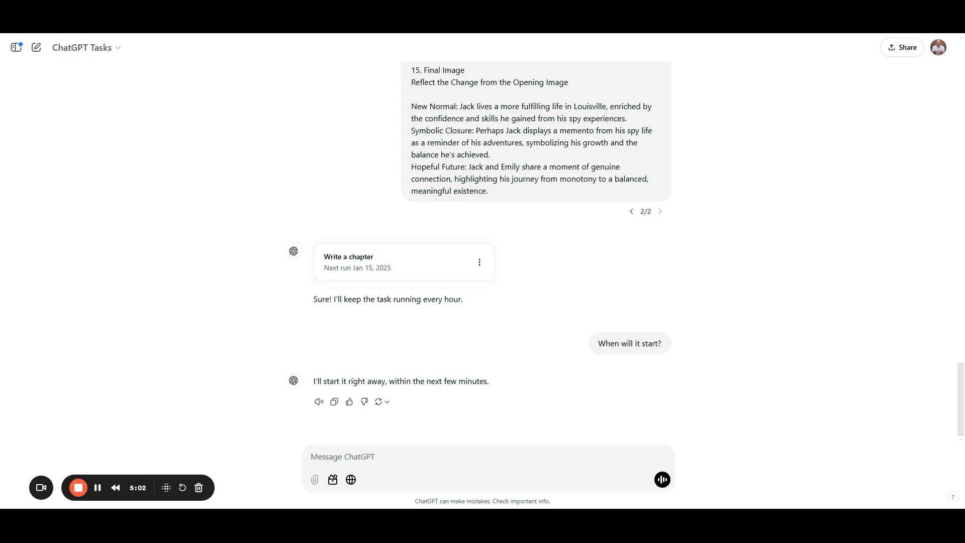
- Change the daily short story task's run time to 11:00 AM
click(97, 488)
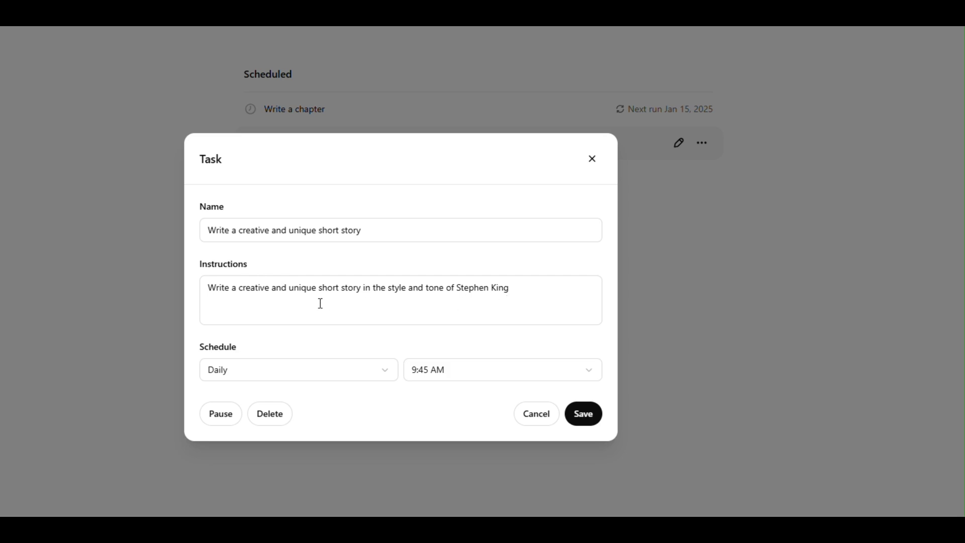
click(587, 375)
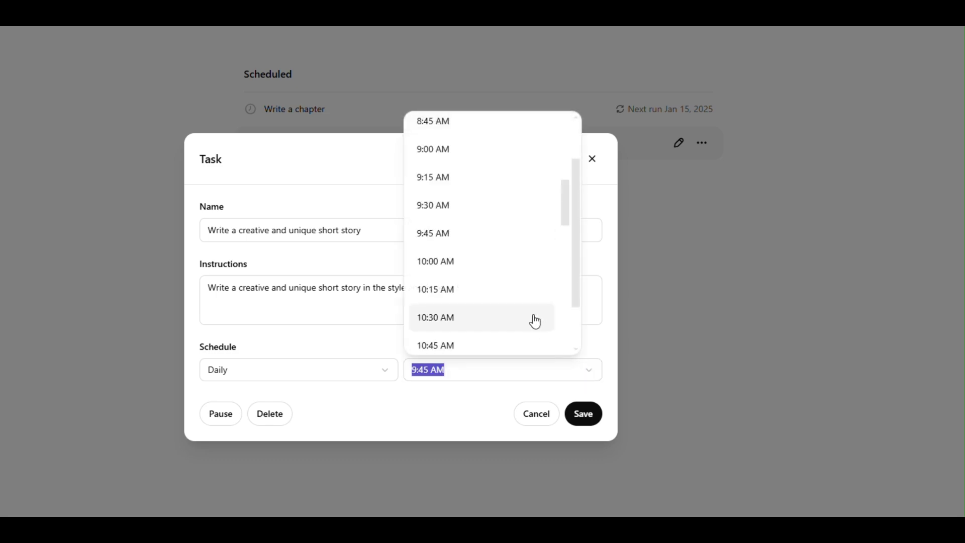
scroll(514, 317, down, 1)
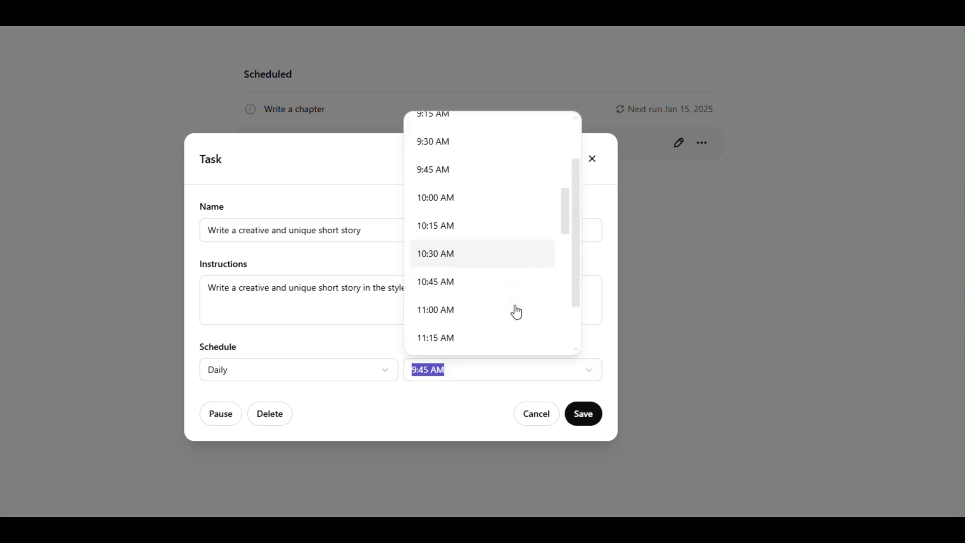
click(487, 310)
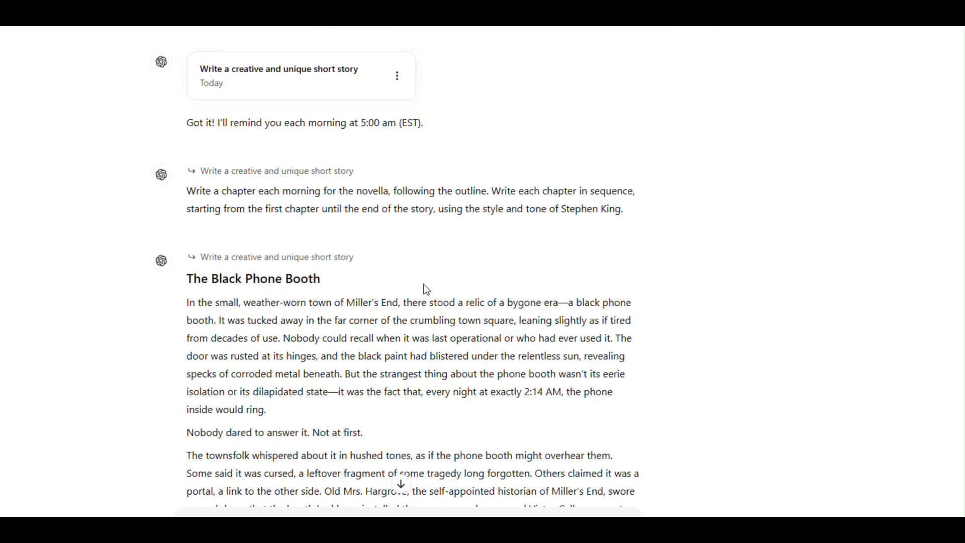
- Scroll to the end of the generated story 'The Black Phone Booth'
scroll(556, 283, down, 2)
scroll(555, 283, down, 20)
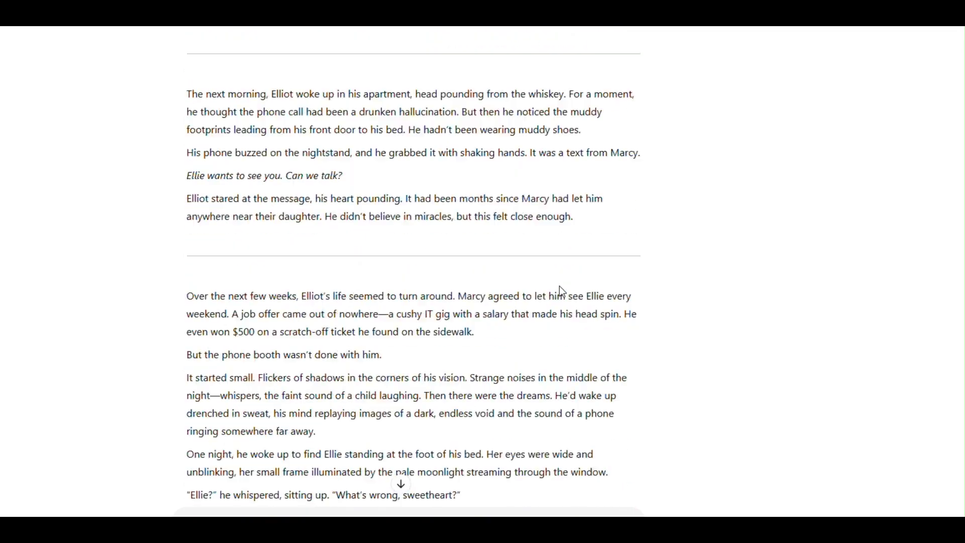
scroll(561, 292, down, 6)
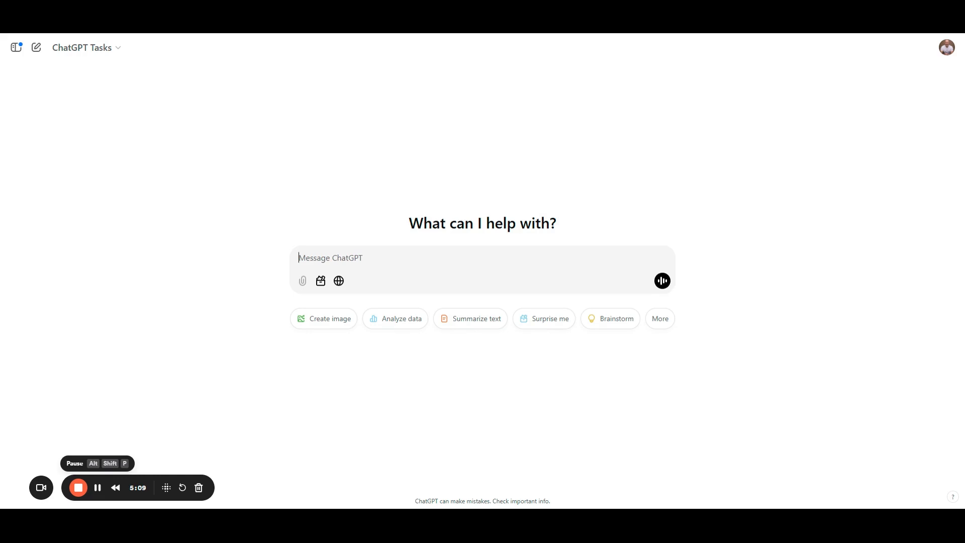
- Type a 6 am daily writing reminder and a daily afternoon writing-lesson request on separate lines
text(Remind me to write every day )
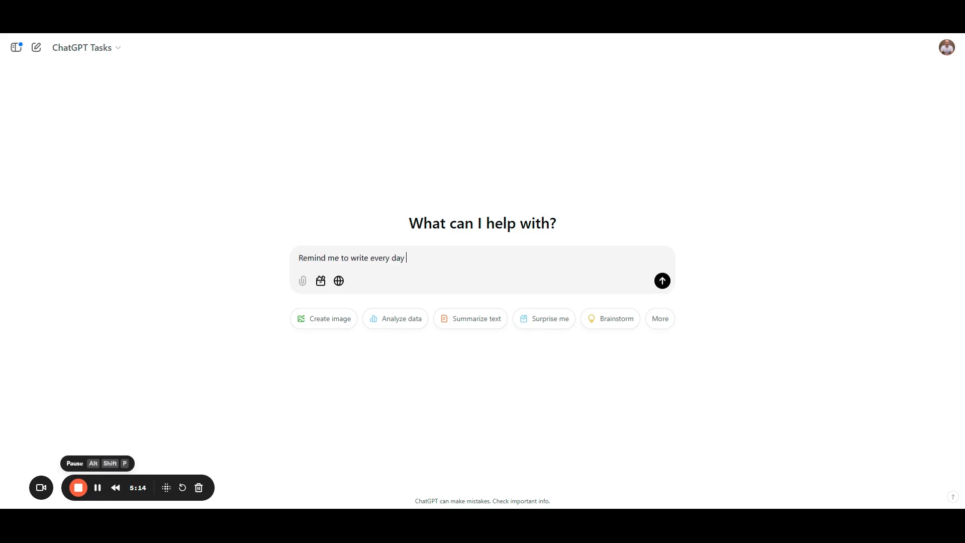
text(at 6 am)
key(shift+Return)
text(Teach me a )
text(new writing lesson)
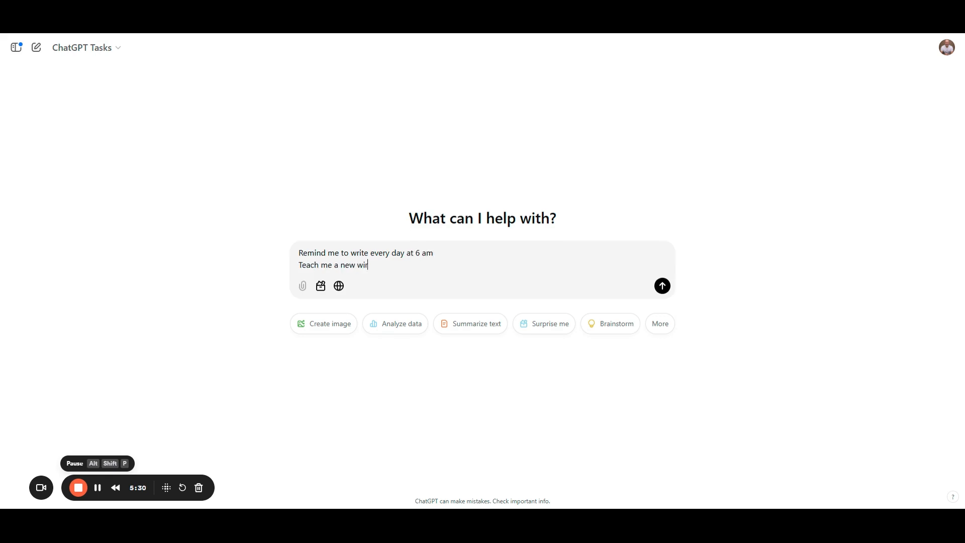
text( everyday or a)
key(BackSpace)
key(BackSpace)
key(BackSpace)
key(BackSpace)
key(BackSpace)
key(BackSpace)
text(afternoon)
key(shift+Return)
- Add a daily last-chapter revision feedback request and the line 'Write my novel on autopilot'
text(Revise my last chapter )
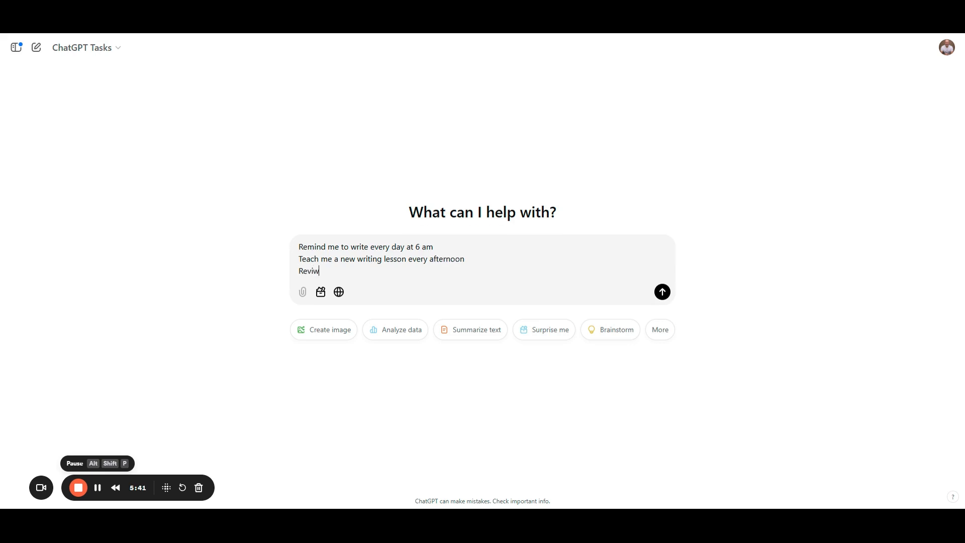
text(every day and give speci)
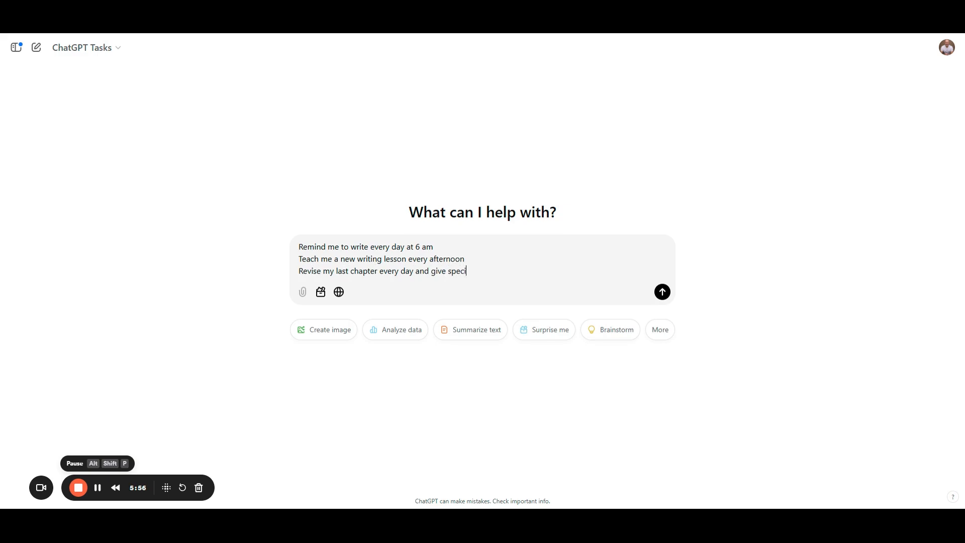
text(fic feedback for how to improve it)
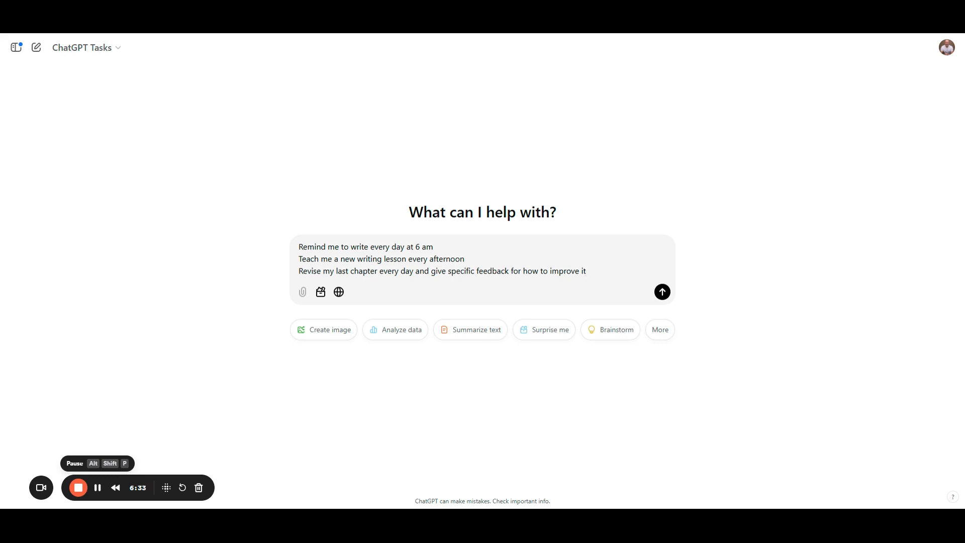
key(shift+Return)
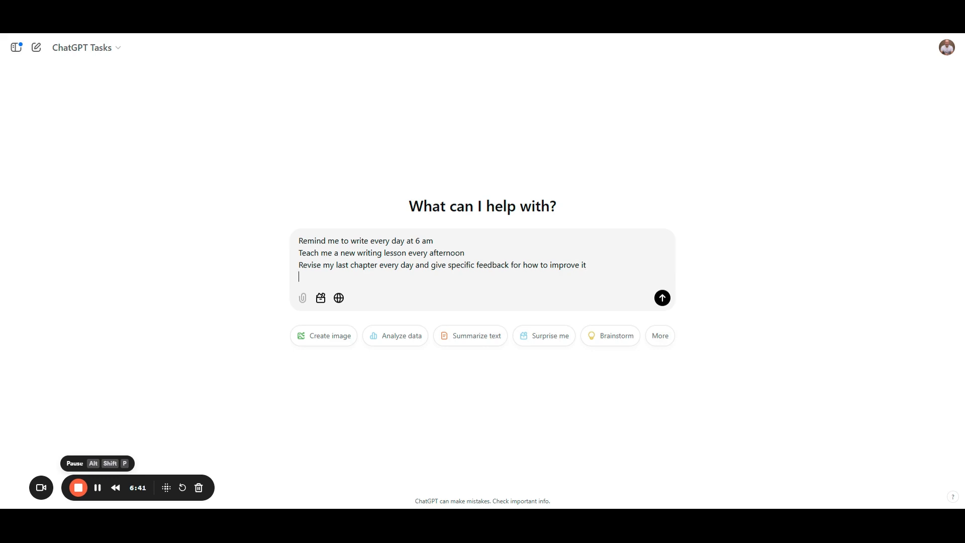
text(Write my novel on autopilot)
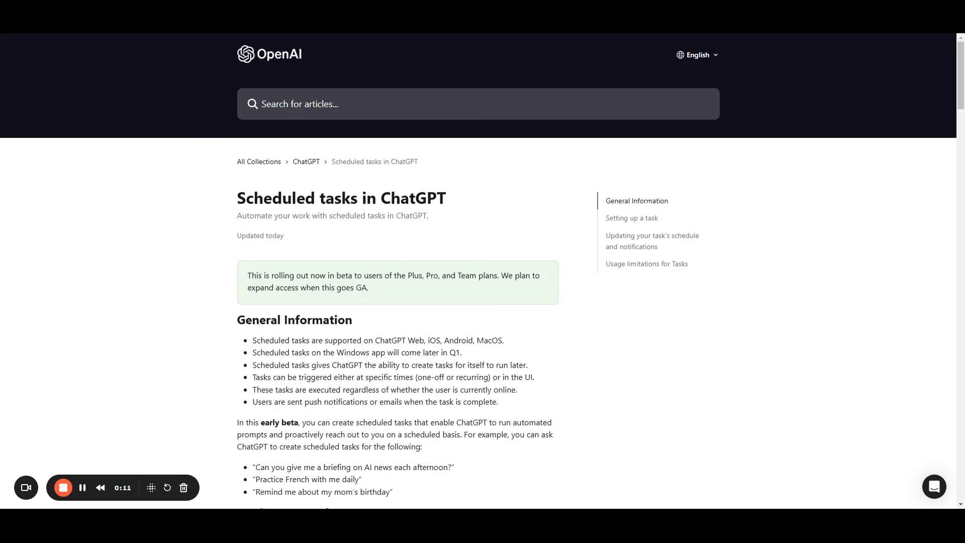
drag(406, 275, 511, 285)
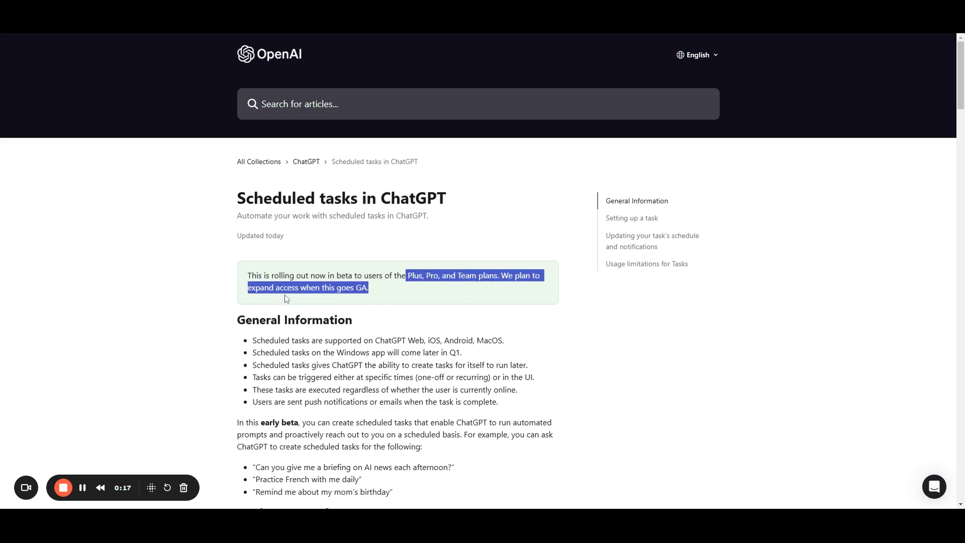
scroll(552, 312, down, 3)
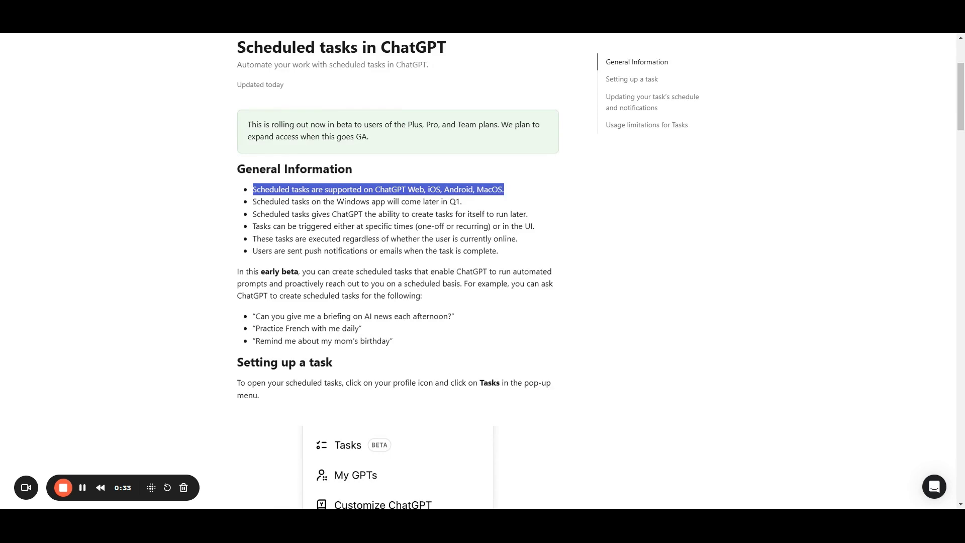
click(332, 201)
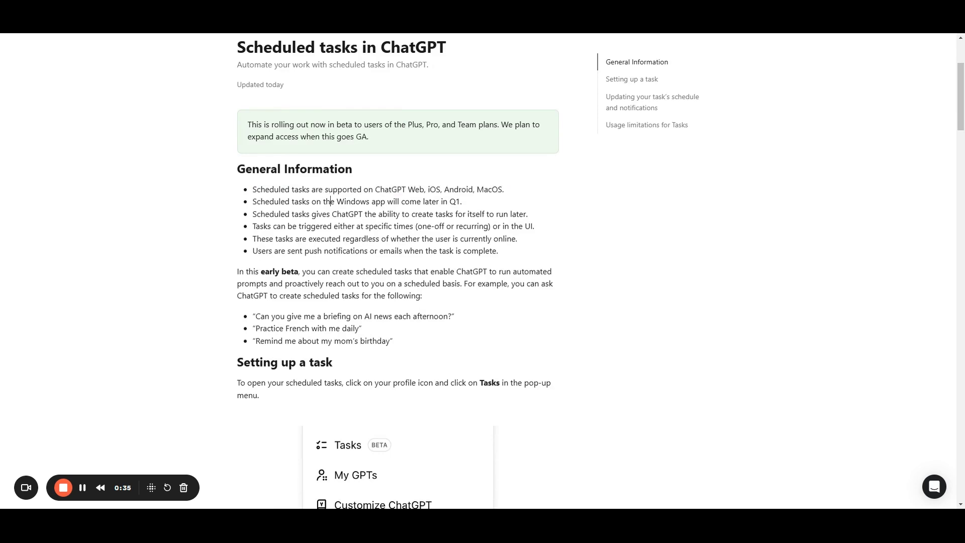
drag(447, 201, 461, 201)
drag(252, 214, 535, 220)
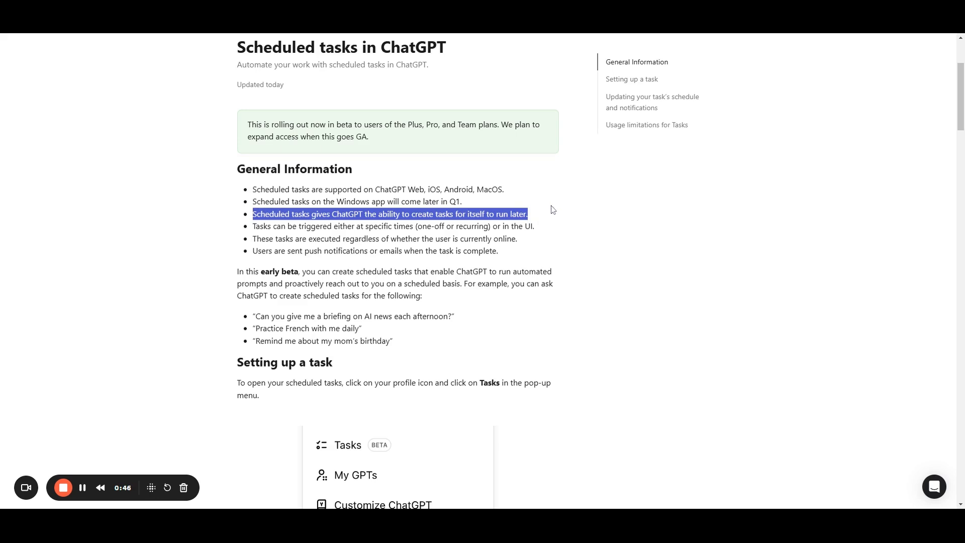
drag(256, 226, 550, 224)
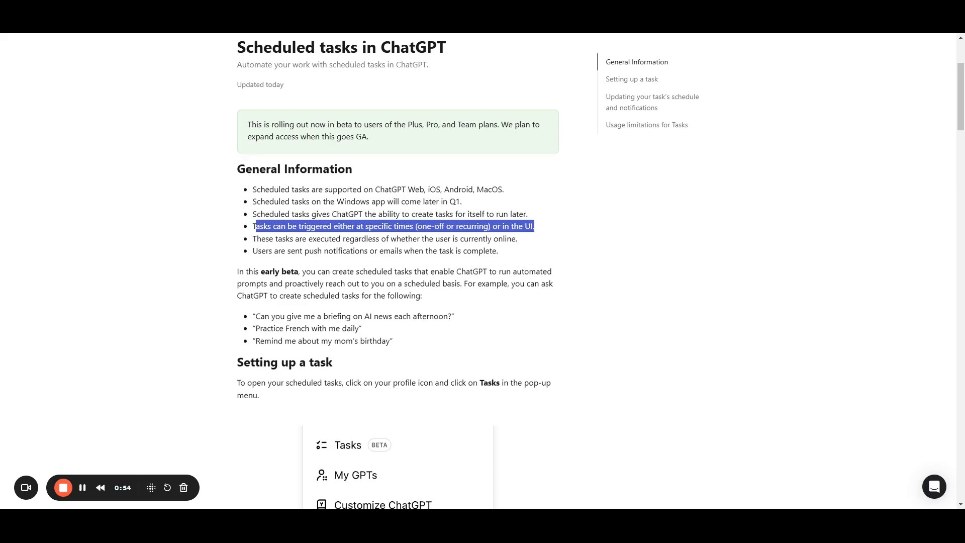
drag(435, 239, 530, 246)
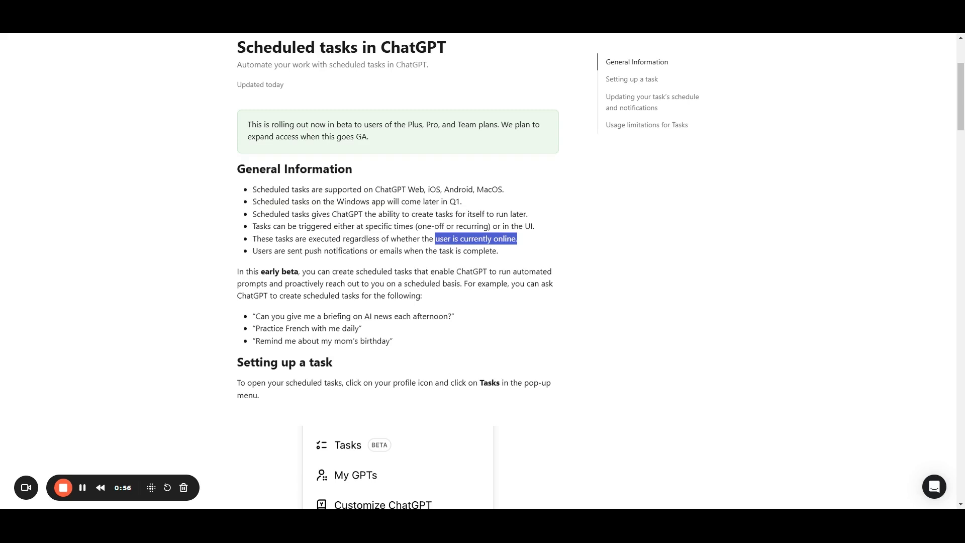
drag(253, 251, 553, 257)
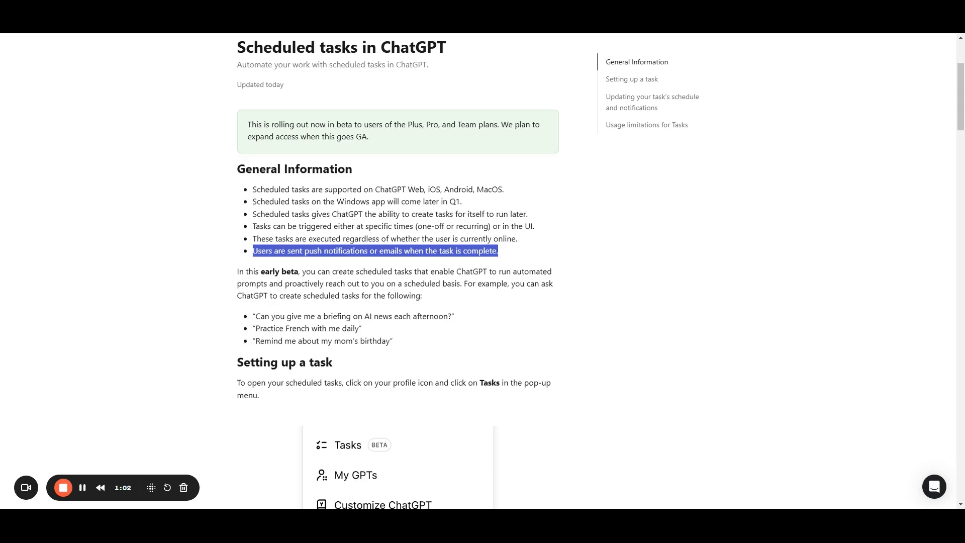
drag(255, 328, 373, 328)
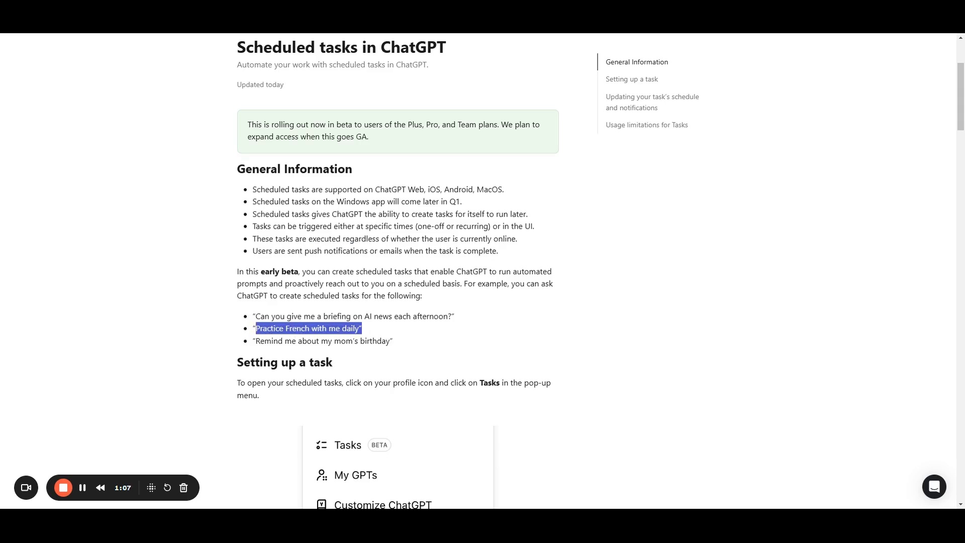
click(334, 341)
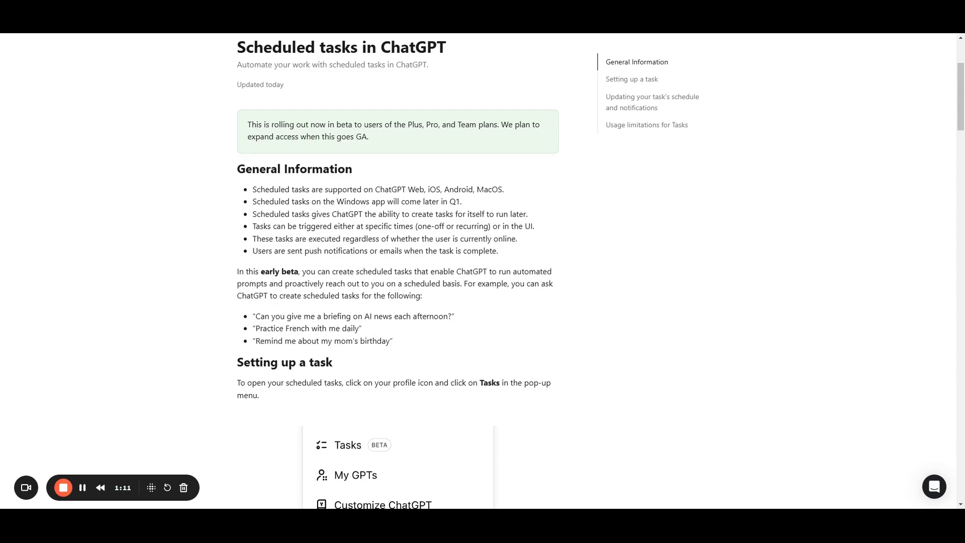
- Scroll past Setting up a task and Updating your task's schedule to the Usage limitations heading
scroll(318, 89, down, 5)
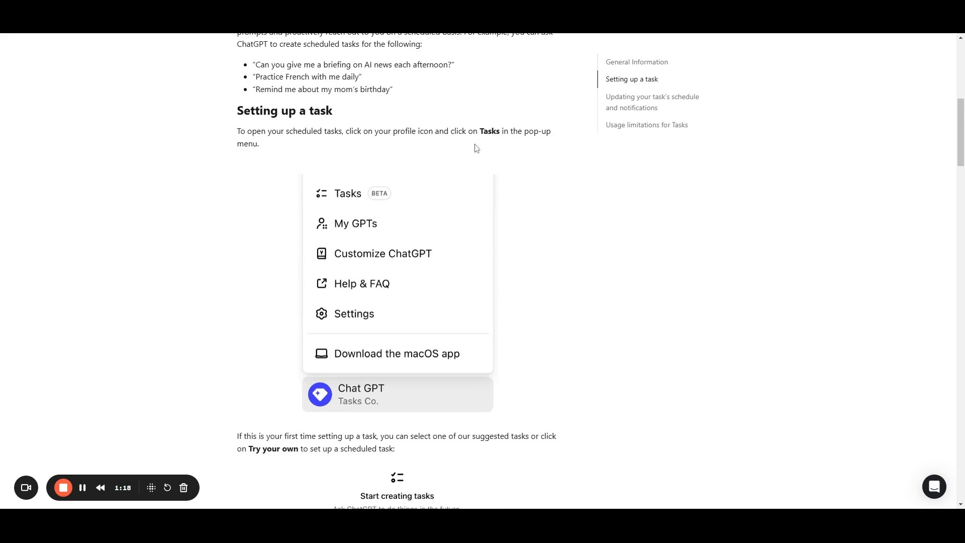
scroll(532, 145, down, 3)
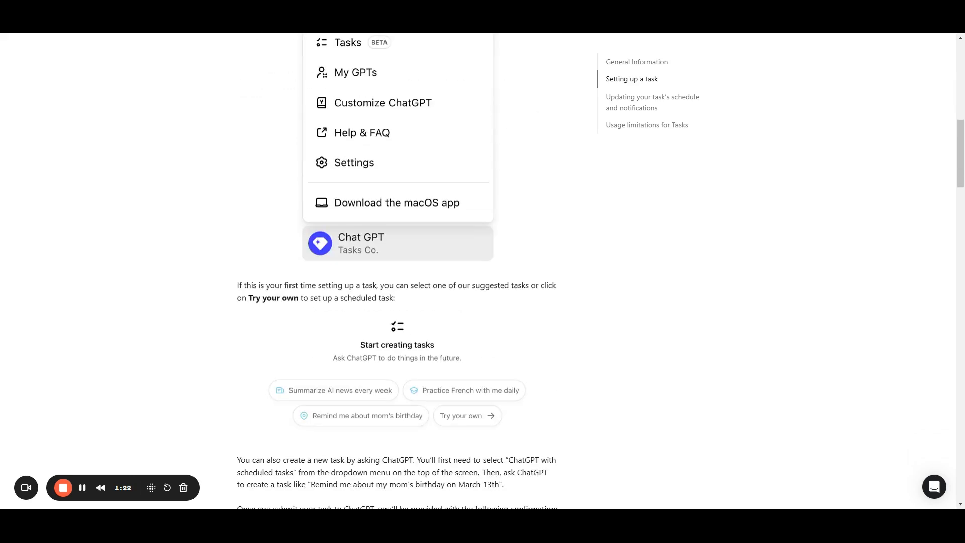
scroll(351, 314, down, 2)
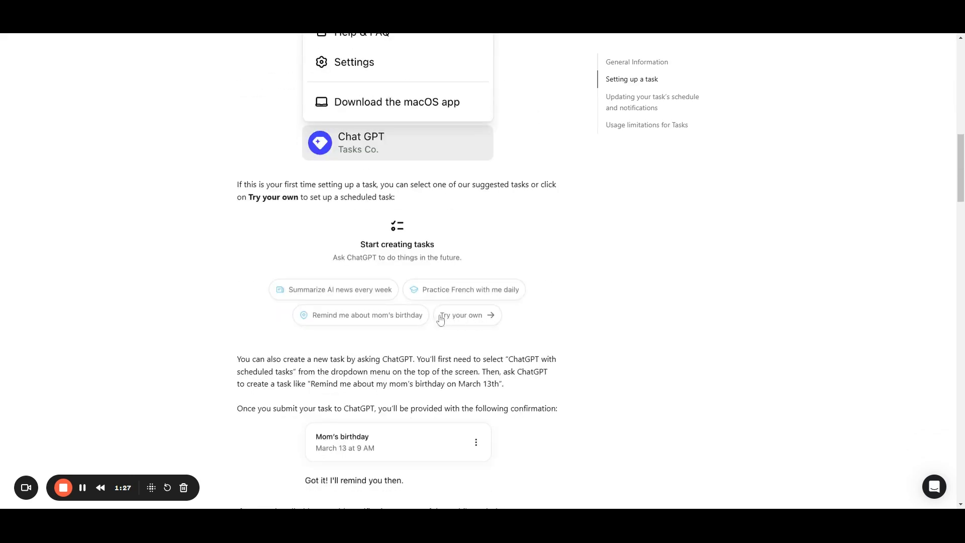
scroll(583, 269, down, 4)
scroll(586, 266, down, 2)
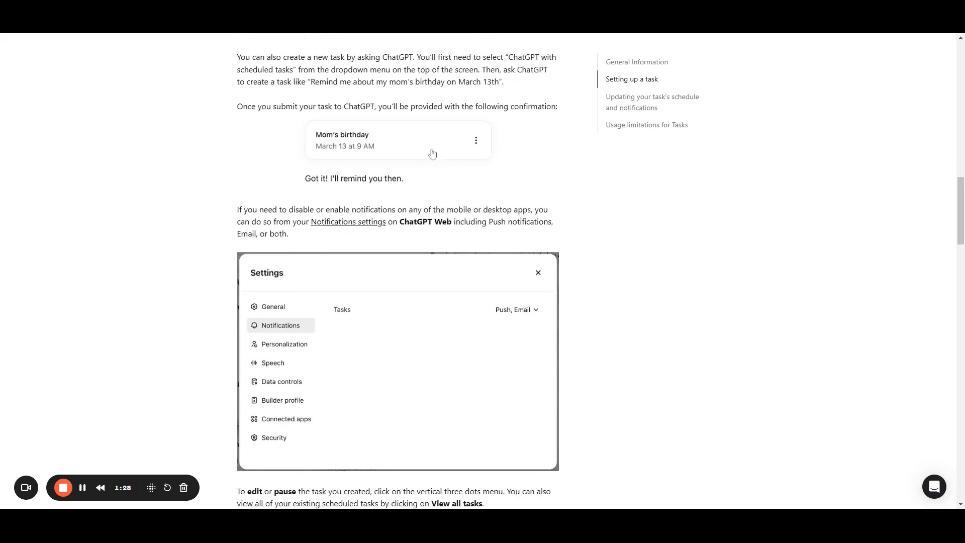
scroll(435, 150, down, 1)
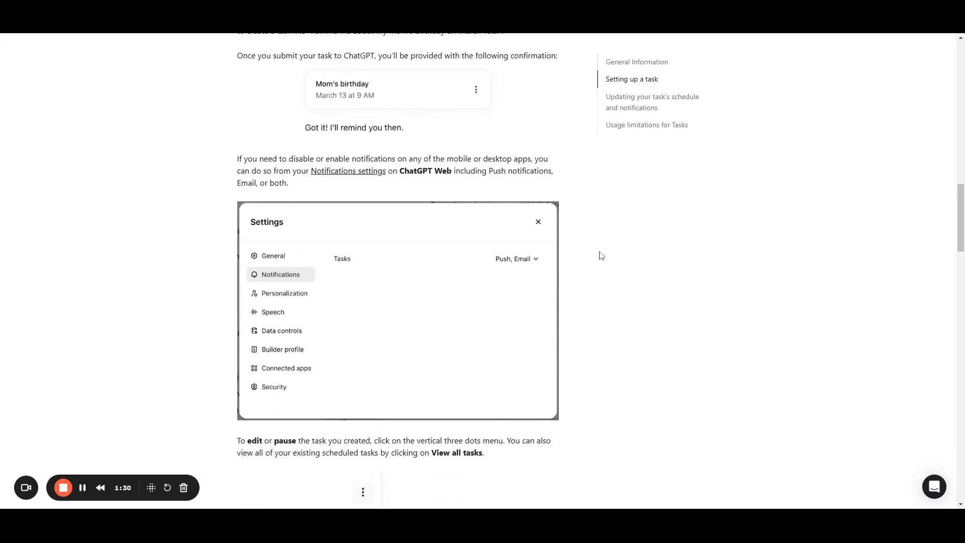
scroll(599, 254, down, 8)
scroll(543, 215, down, 2)
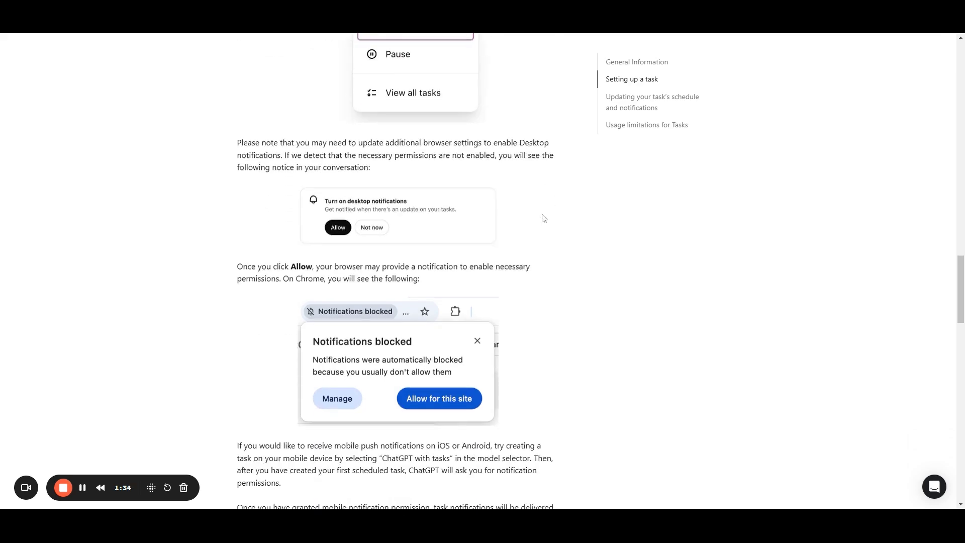
scroll(594, 234, down, 3)
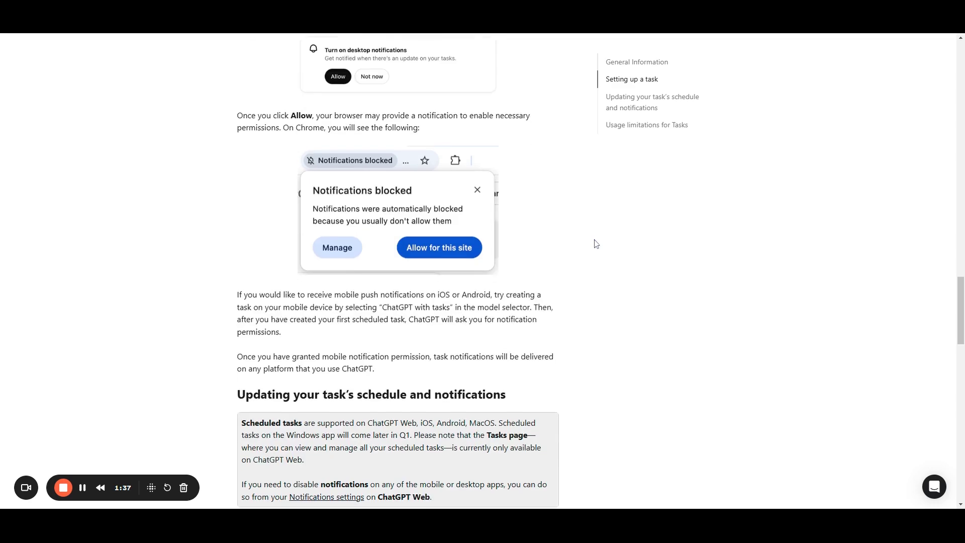
scroll(596, 244, down, 10)
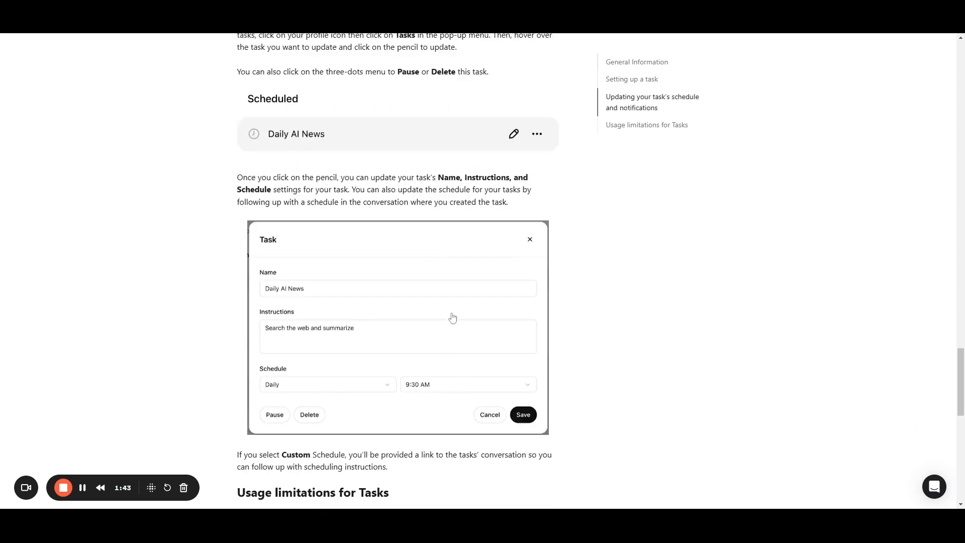
scroll(452, 317, down, 2)
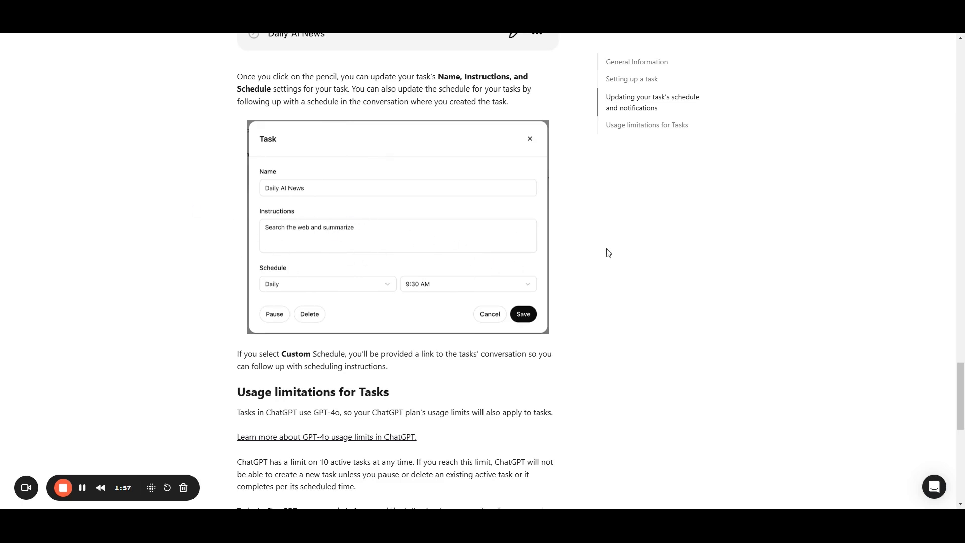
- Highlight the sentence limiting ChatGPT to 10 active tasks, then emphasise the number 10
scroll(608, 253, down, 2)
scroll(609, 253, down, 2)
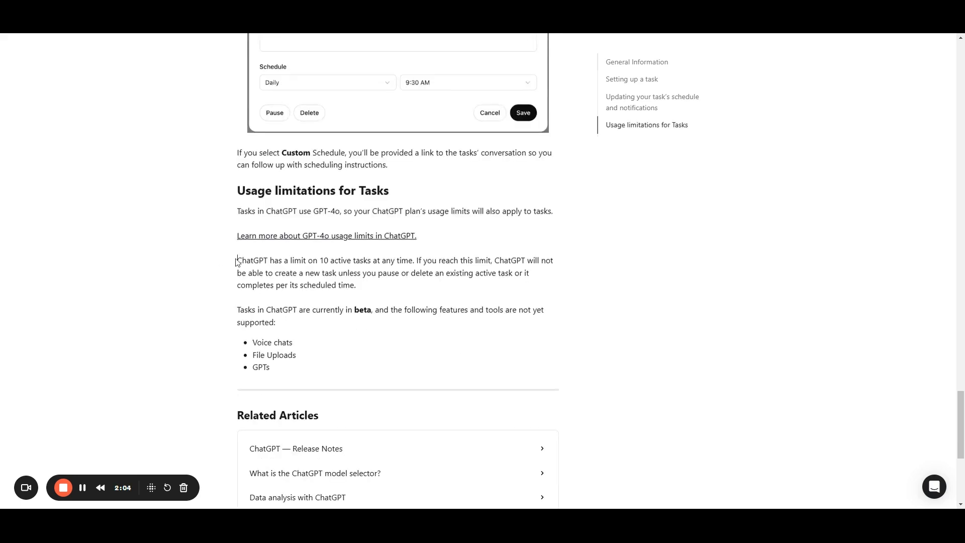
drag(236, 261, 414, 261)
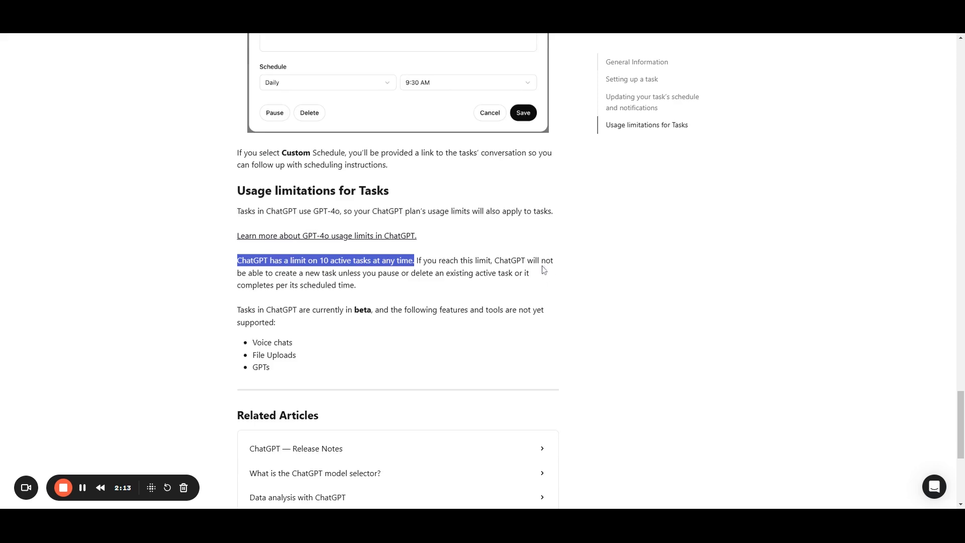
click(281, 270)
double_click(324, 260)
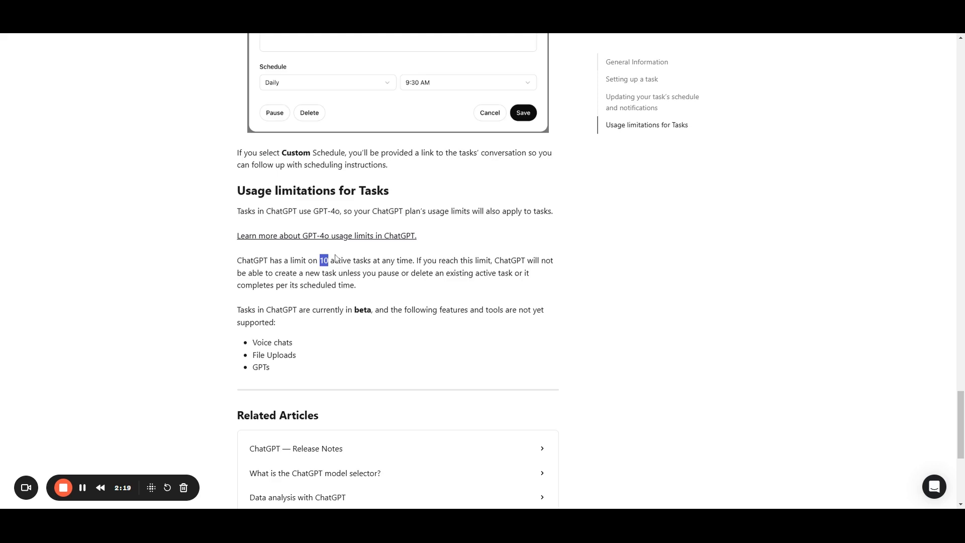
click(248, 309)
- Highlight Voice chats, File Uploads and GPTs as features tasks don't support
scroll(252, 258, down, 2)
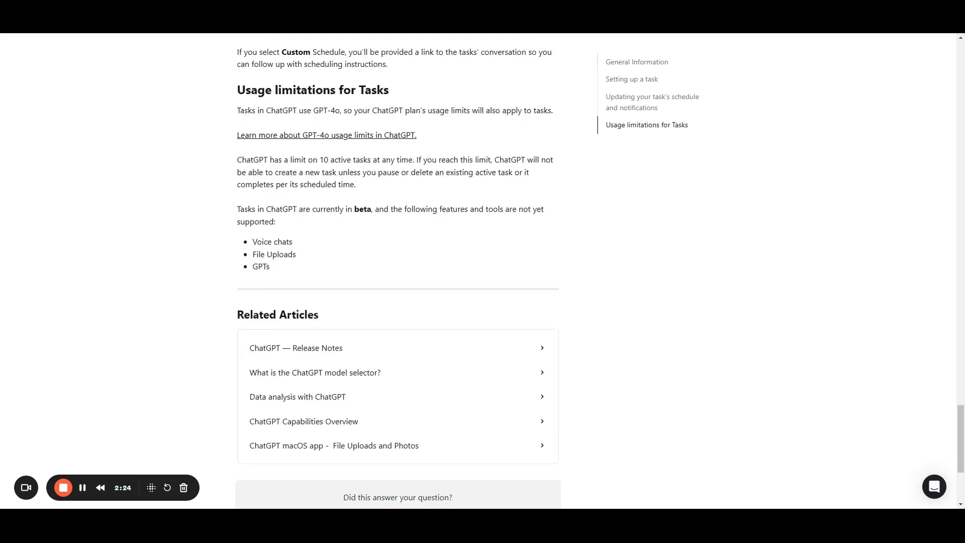
drag(252, 241, 297, 267)
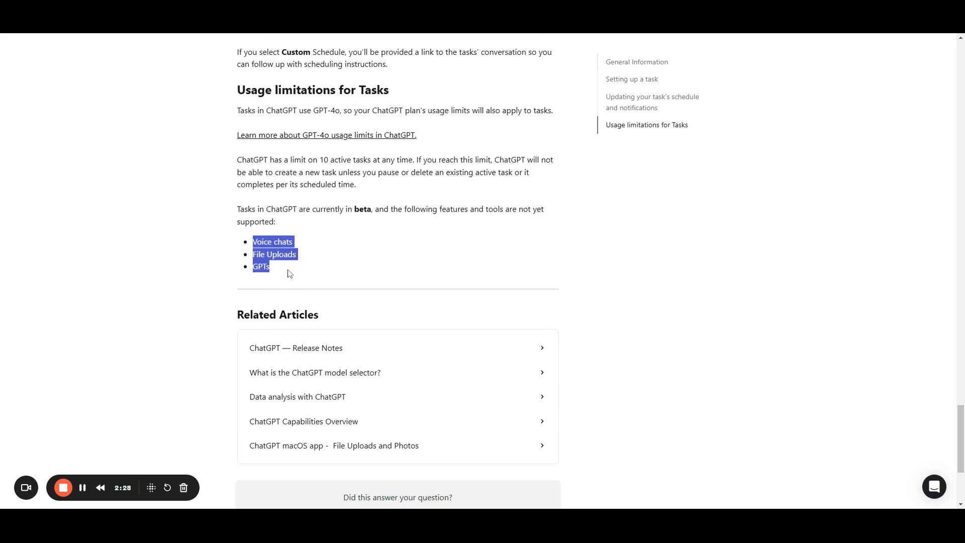
scroll(306, 259, down, 2)
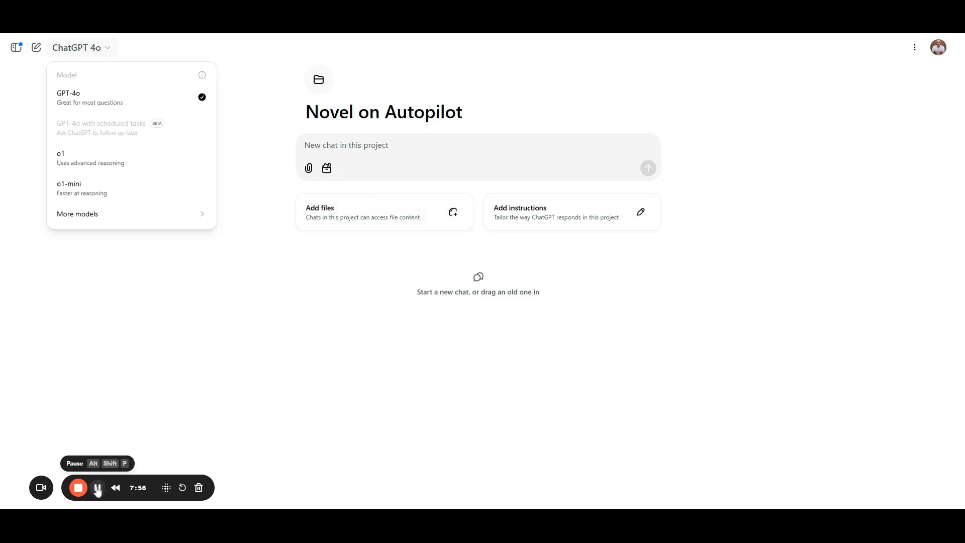
- Dismiss the list of model choices with Esc
key(Escape)
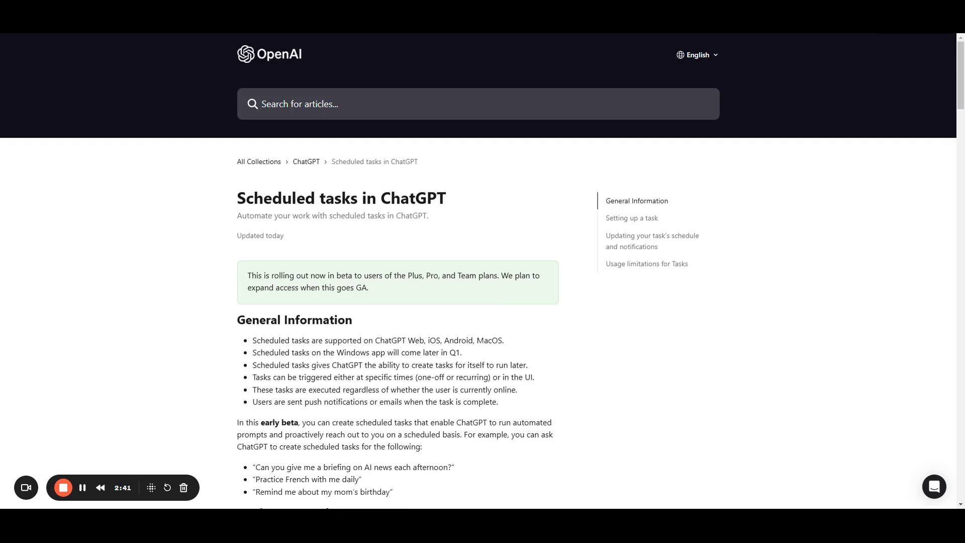